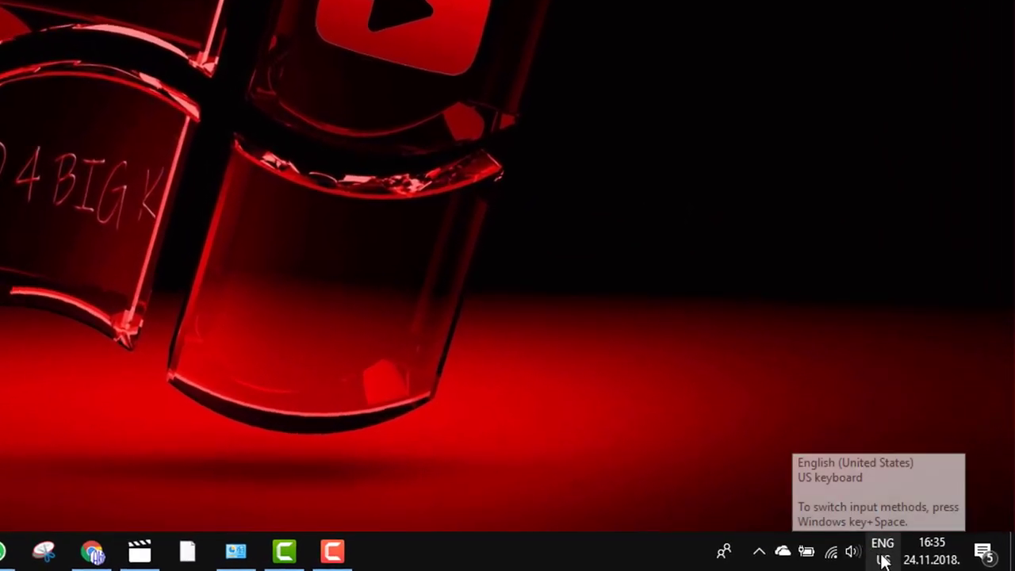
- Change the taskbar input language from ENG to HRV Croatian (Croatia) Standard keyboard
click(880, 556)
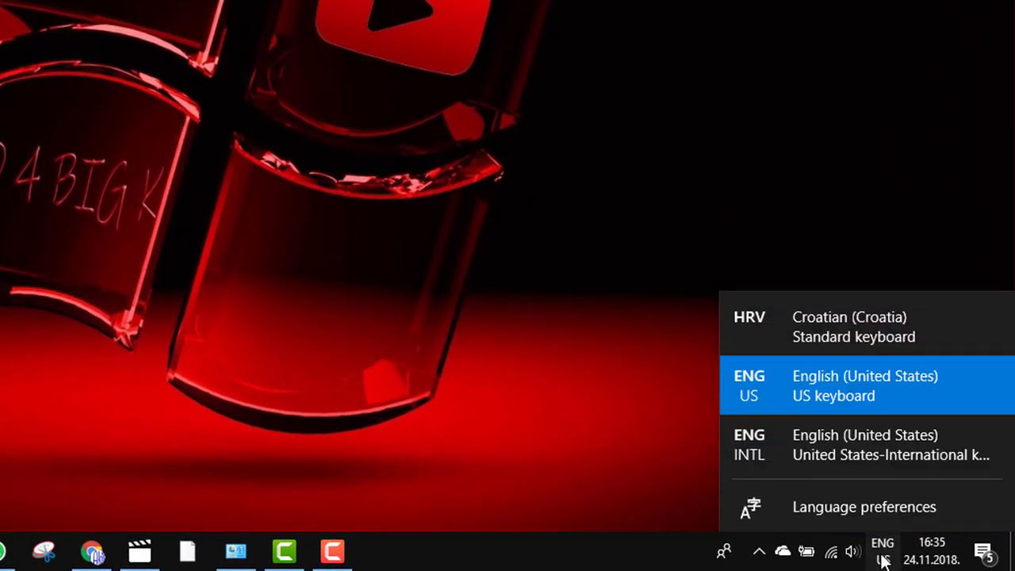
click(875, 314)
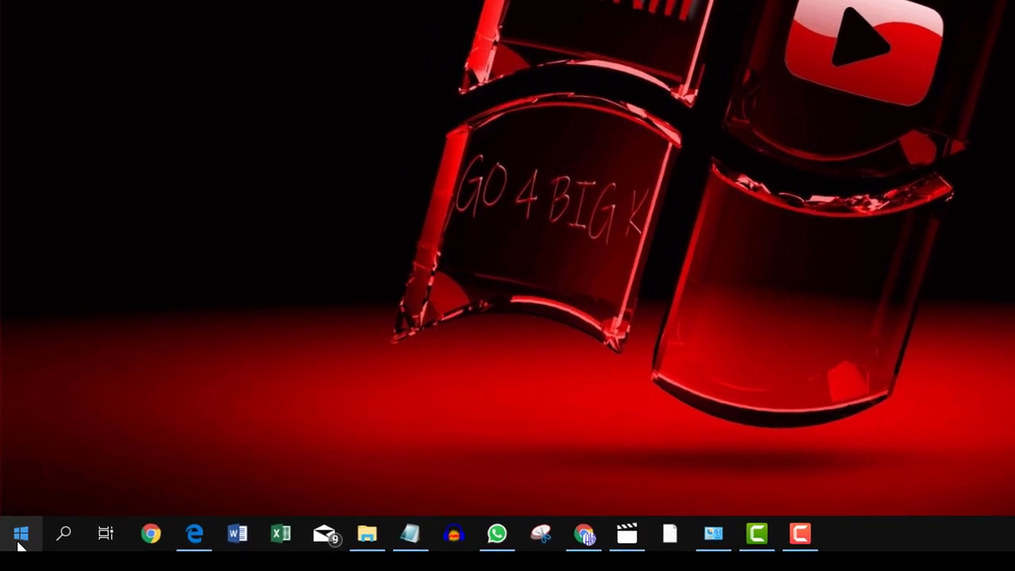
- Go from the Start menu to Settings > Ease of Access and scroll down its left pane
click(20, 535)
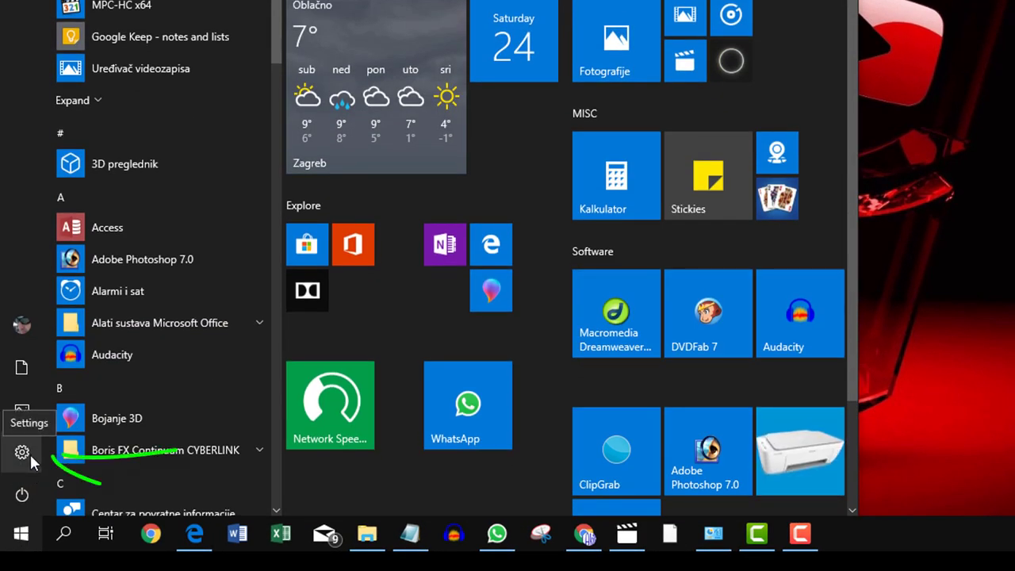
click(30, 454)
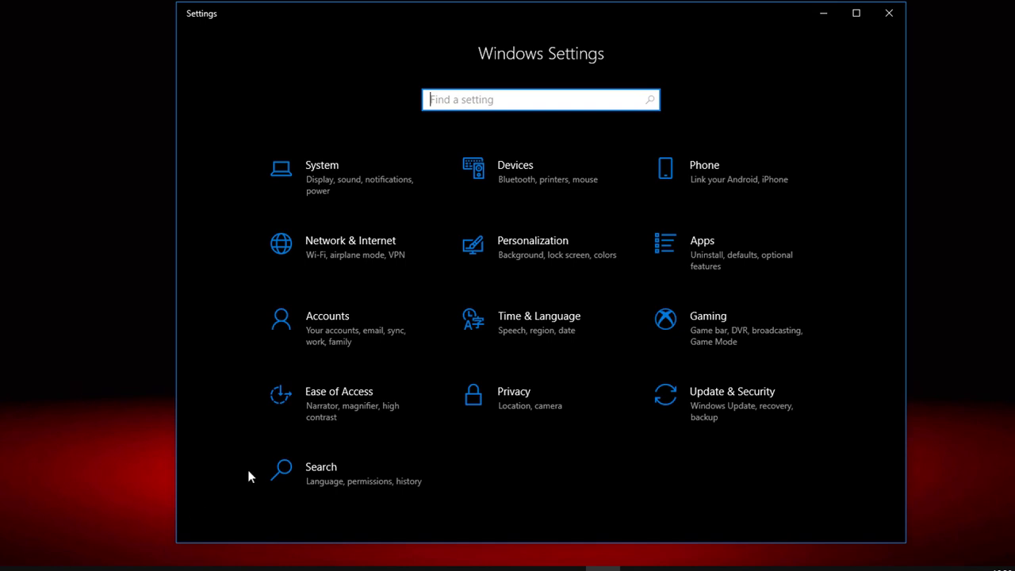
click(345, 407)
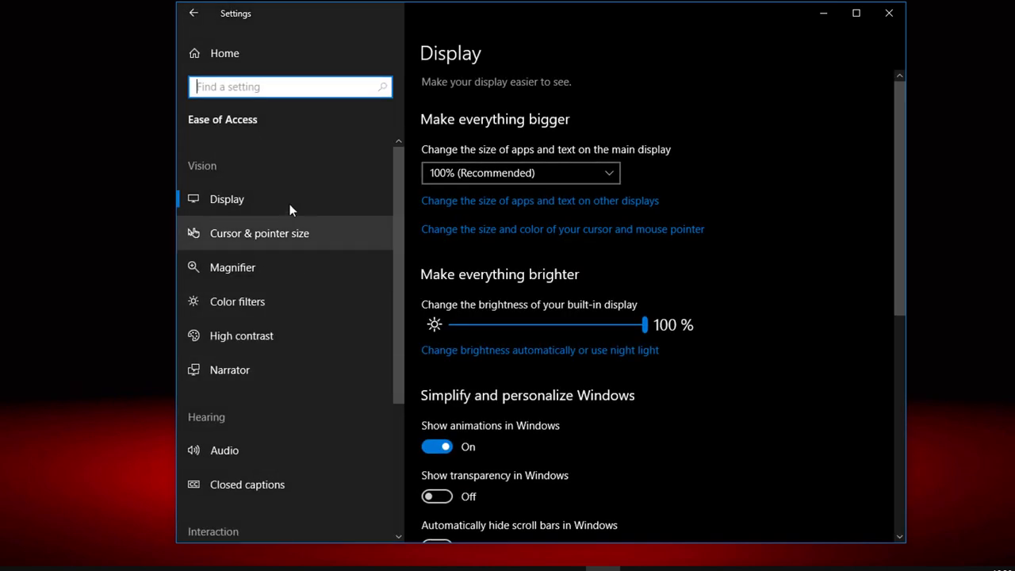
scroll(278, 202, down, 5)
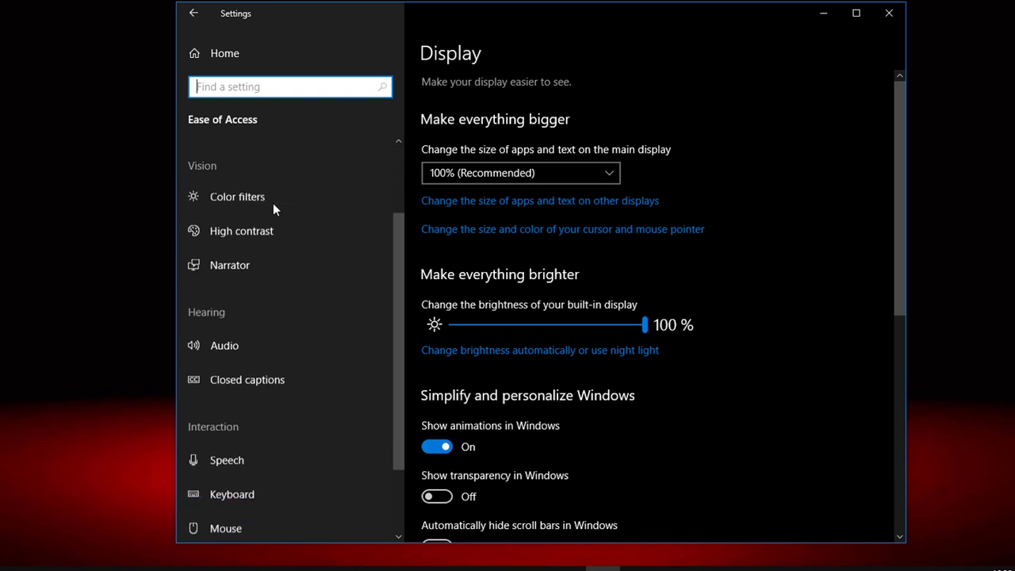
scroll(272, 204, down, 1)
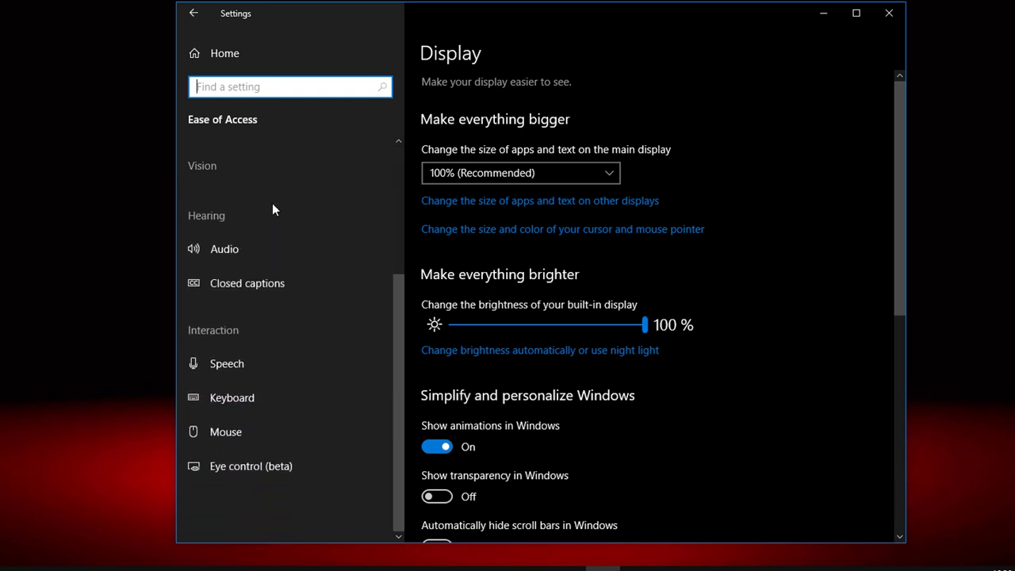
- On the Keyboard page, turn Use Filter Keys on then off, and return to Settings home
click(273, 405)
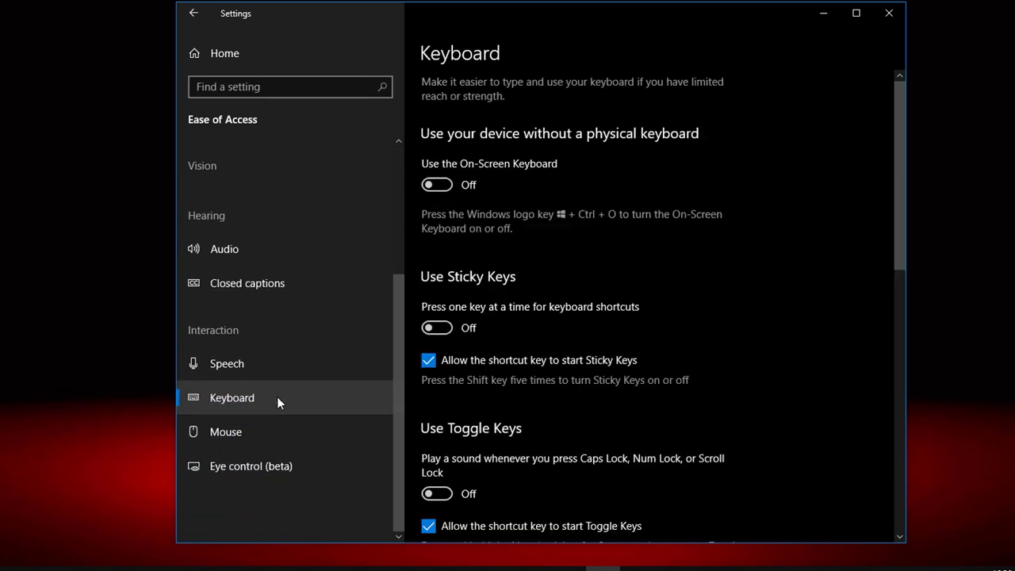
scroll(530, 198, down, 2)
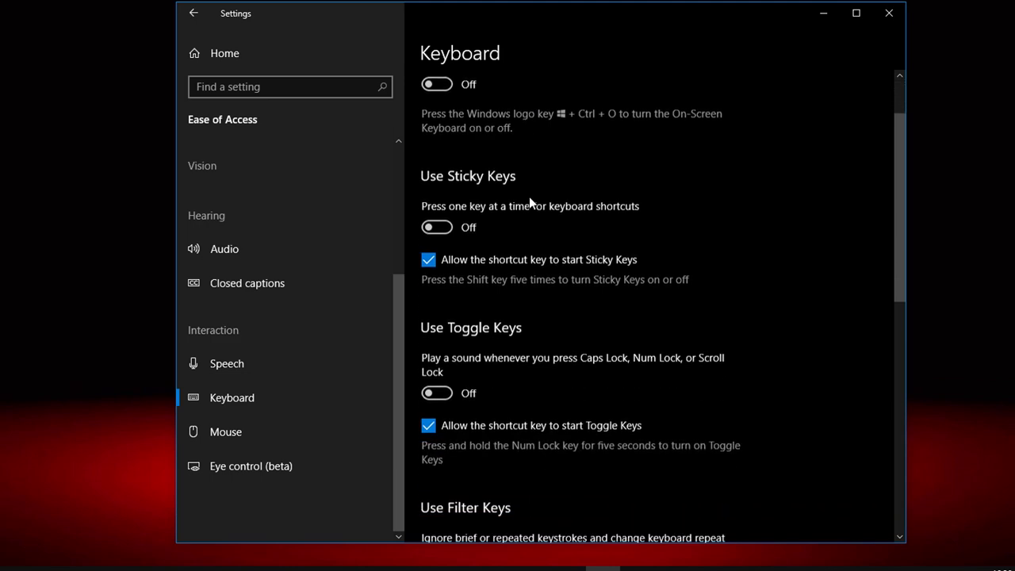
scroll(530, 198, down, 2)
scroll(530, 198, down, 3)
scroll(530, 198, down, 2)
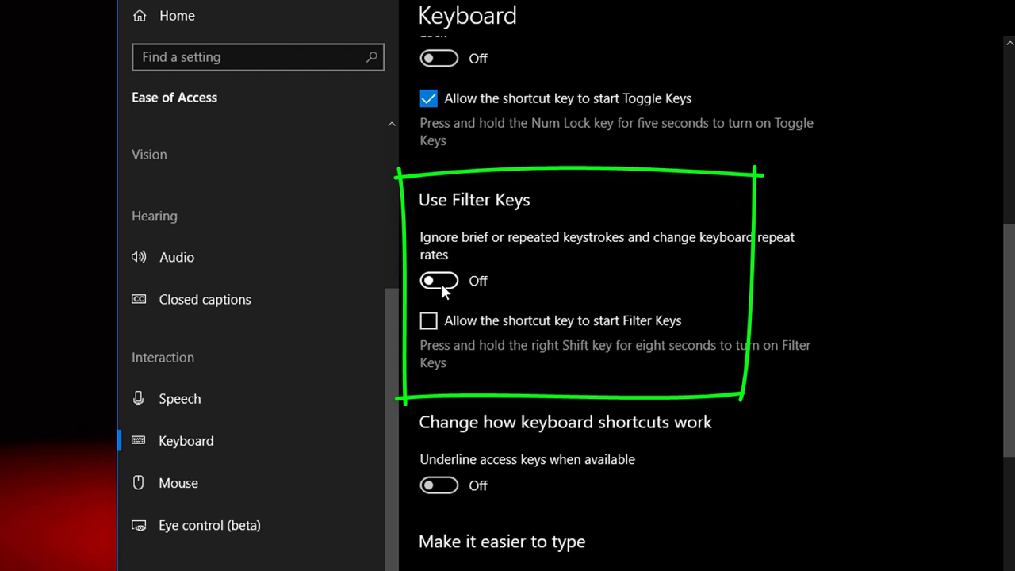
click(435, 286)
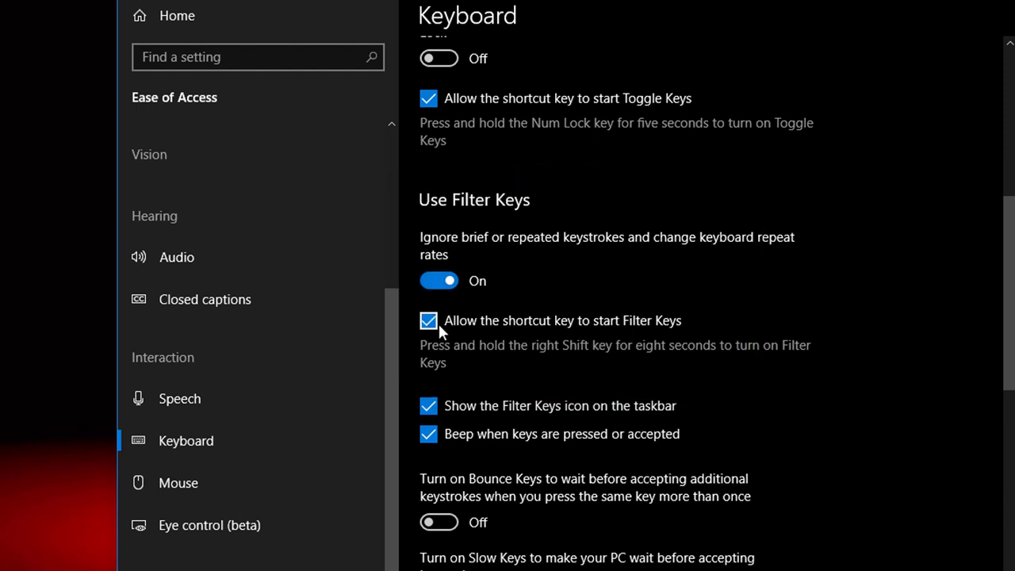
click(449, 290)
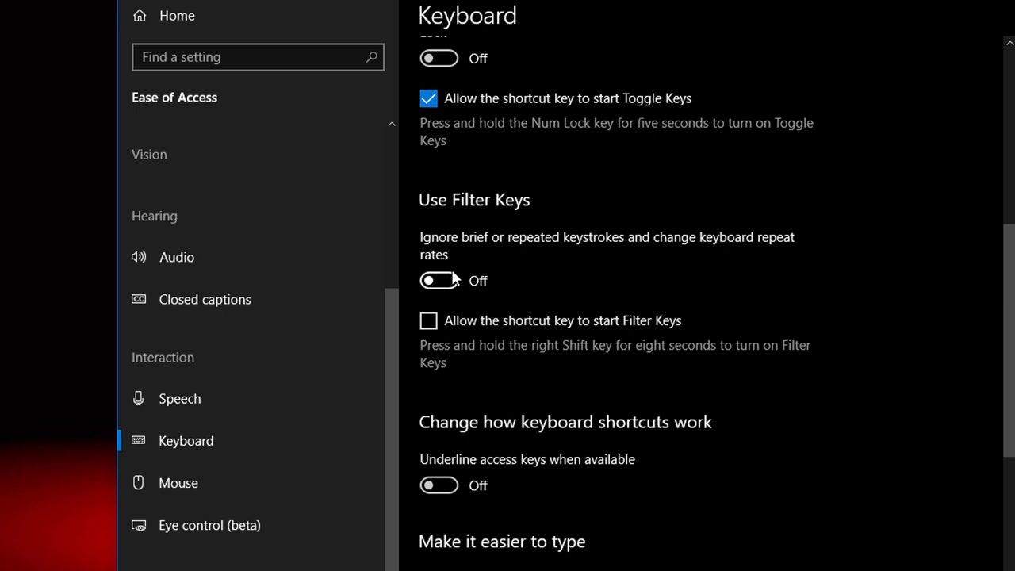
click(234, 50)
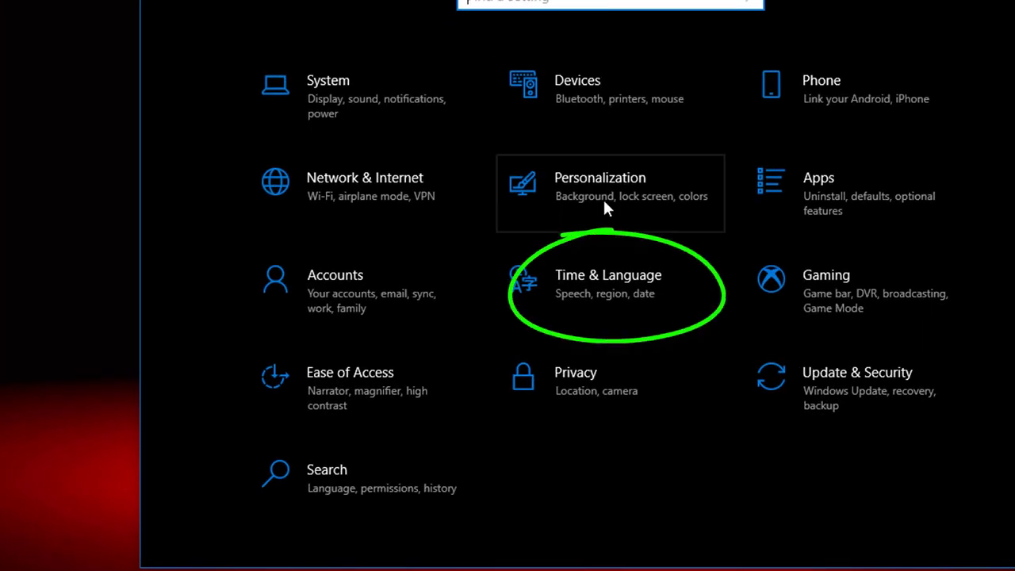
- Show the Preferred languages list under Time & Language > Region & language
click(568, 301)
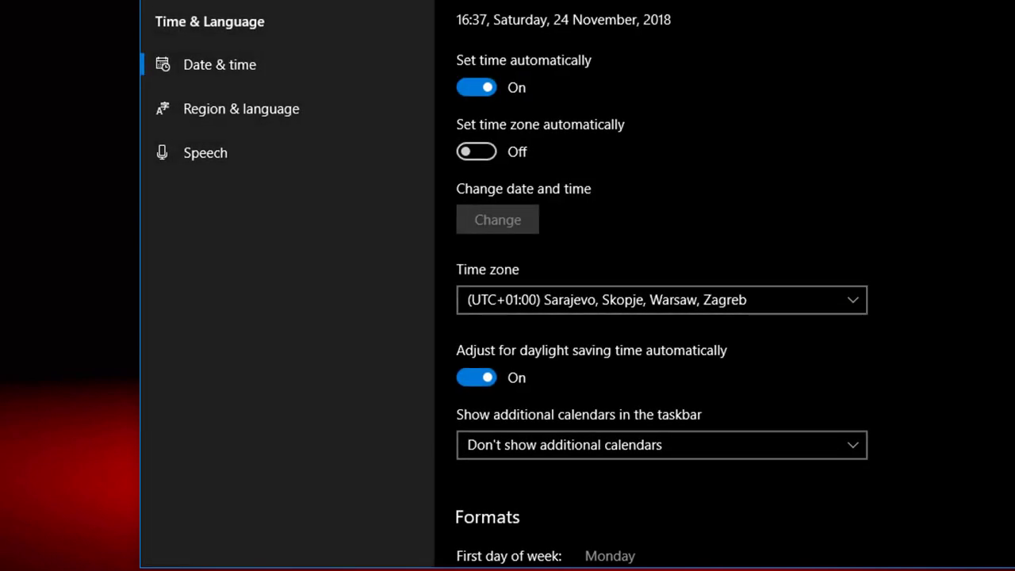
click(249, 121)
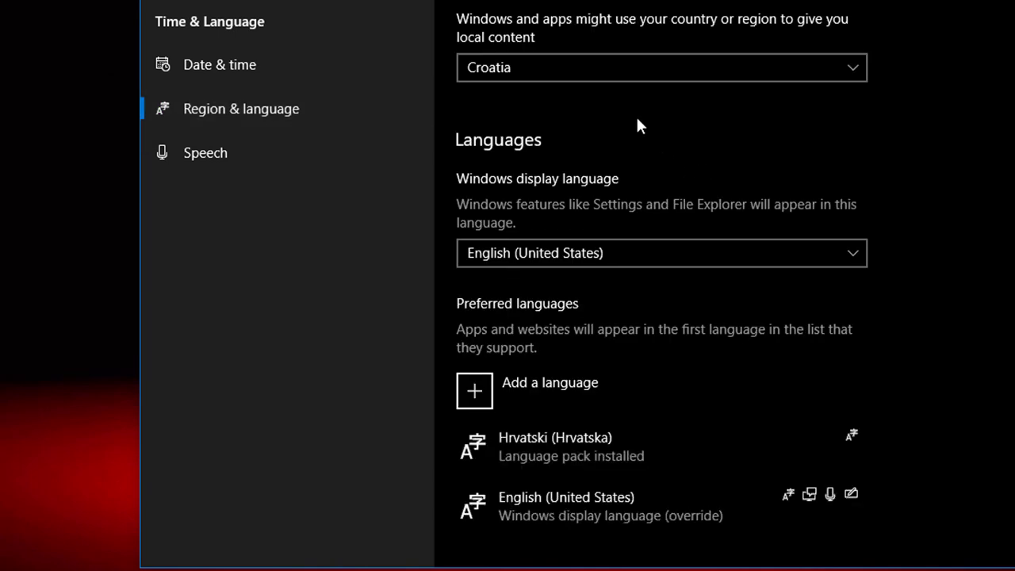
scroll(636, 115, down, 1)
scroll(630, 111, down, 3)
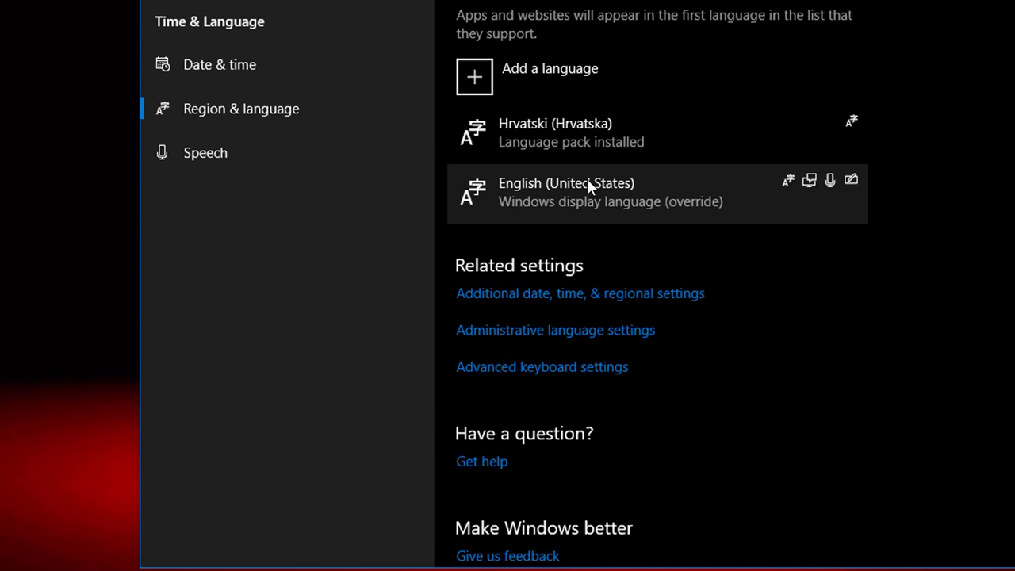
click(628, 191)
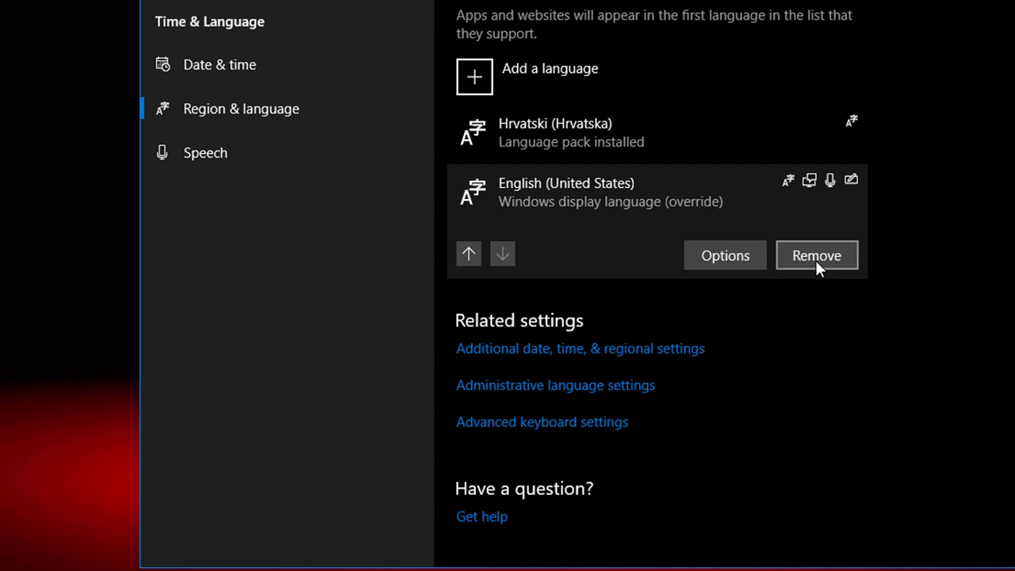
click(467, 255)
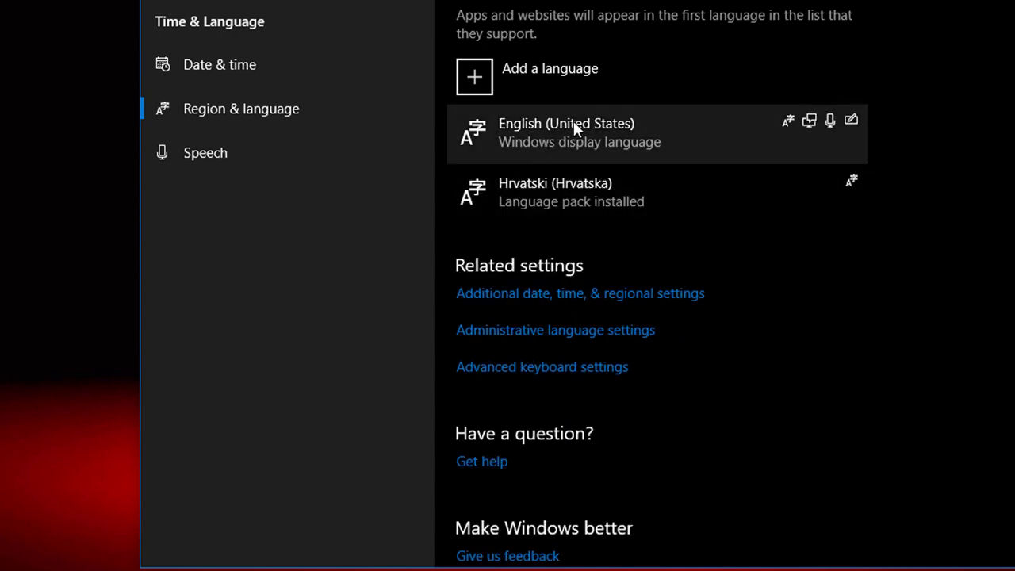
click(539, 194)
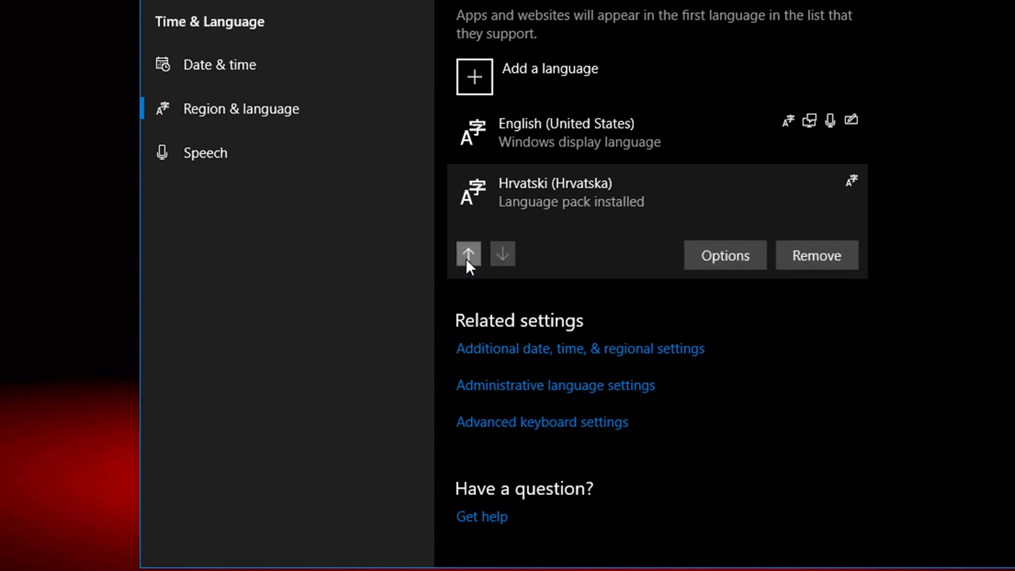
click(468, 255)
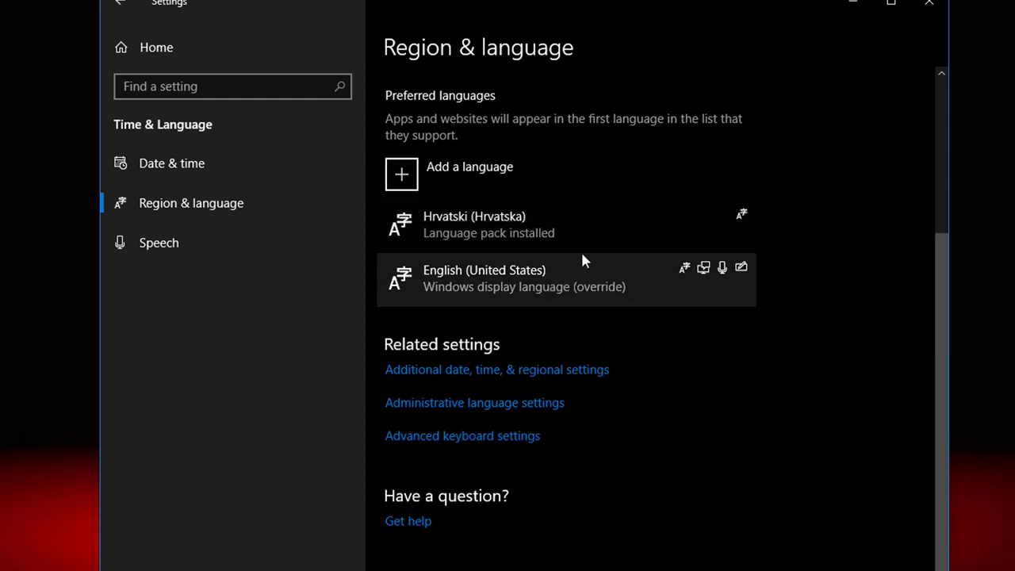
- Expand the Hrvatski (Hrvatska) language entry to see its options
click(577, 226)
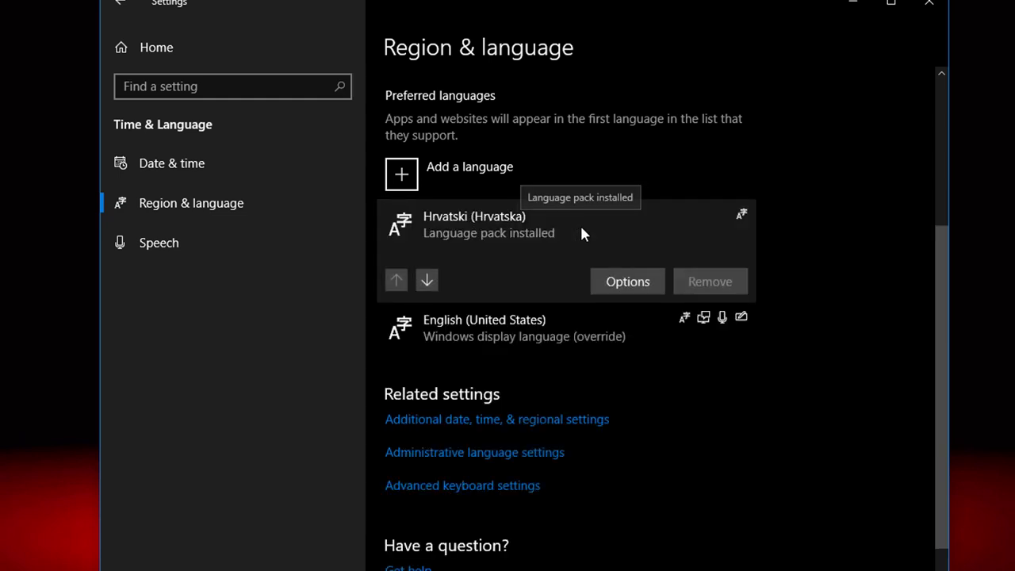